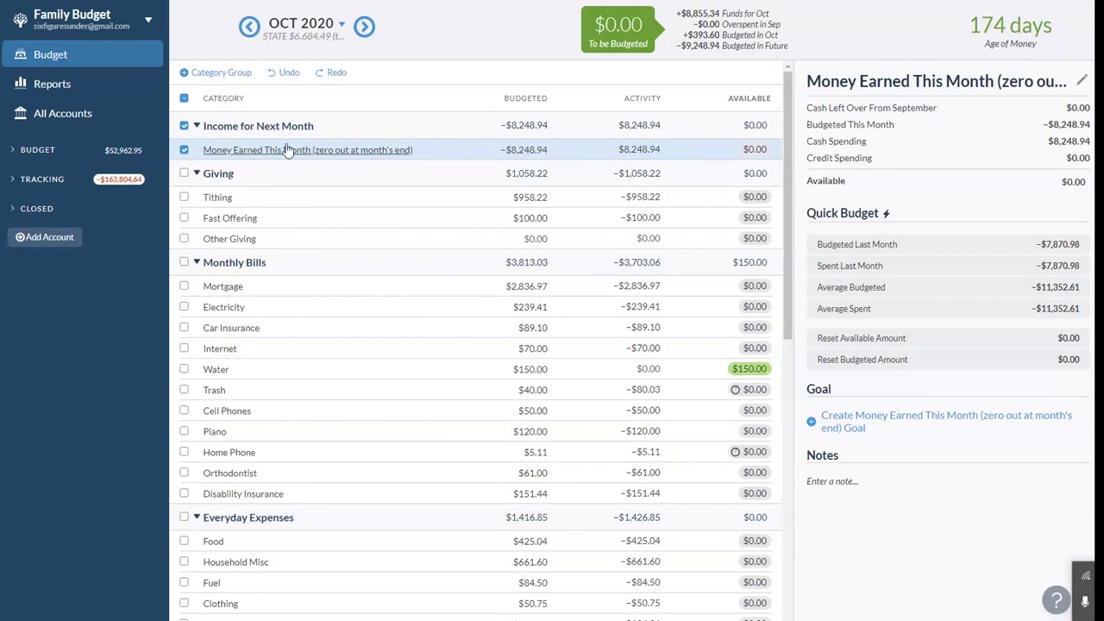
Check Tithing's October budget, then Fast Offering's $100.00 budgeted, fully spent, $0.00 available.
click(240, 201)
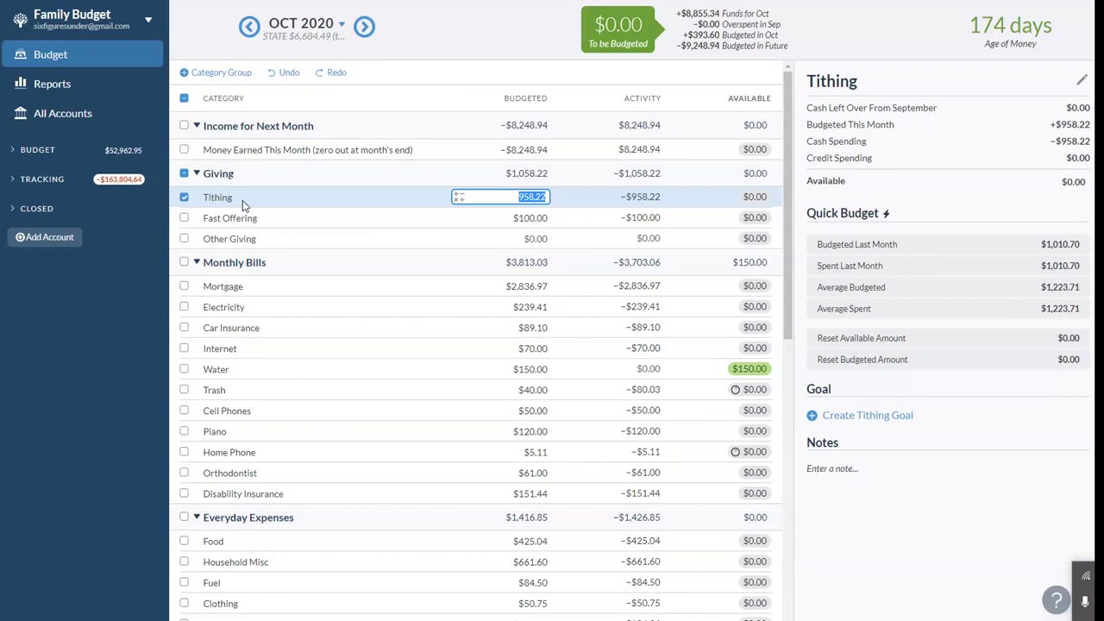
click(242, 200)
click(266, 223)
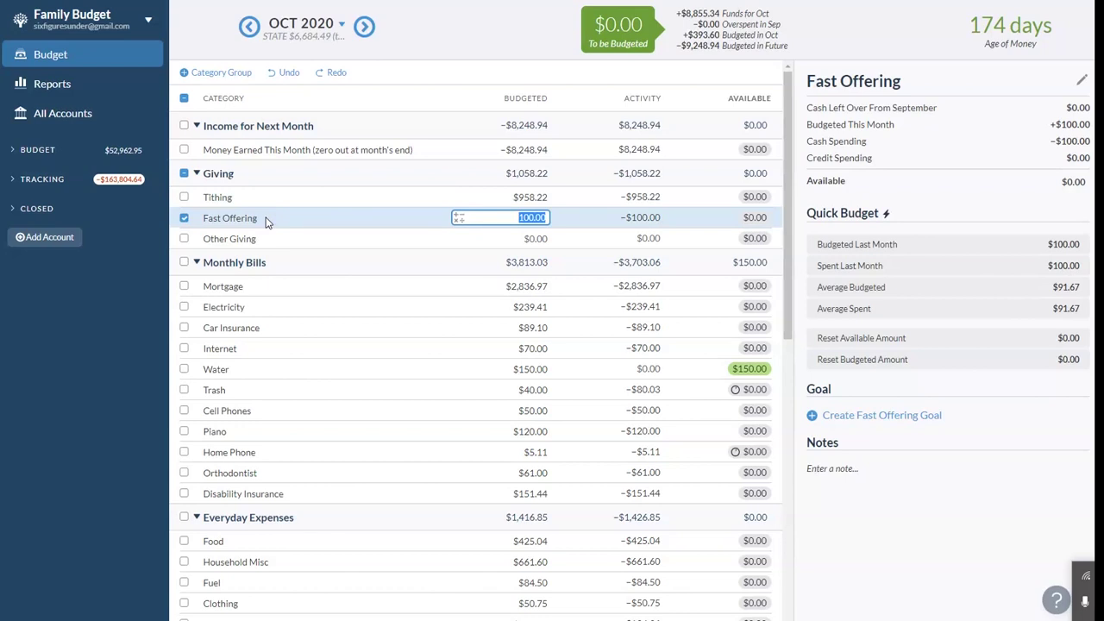
Review Mortgage, Electricity, Car Insurance, Internet and Water, ending on Water's $150.00 budgeted.
click(255, 287)
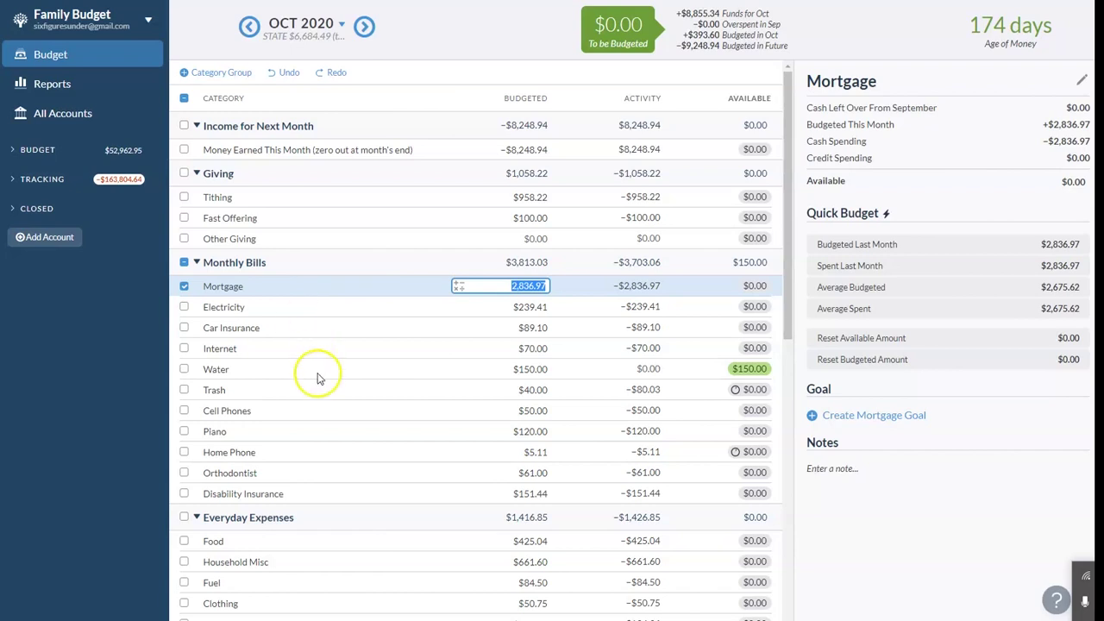
click(289, 310)
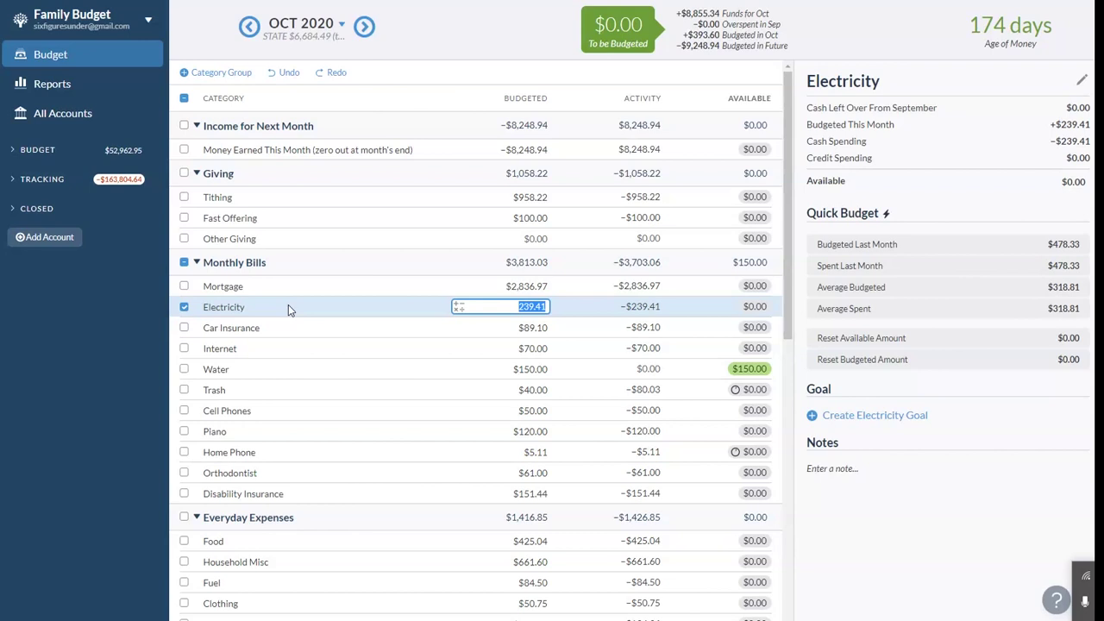
click(290, 328)
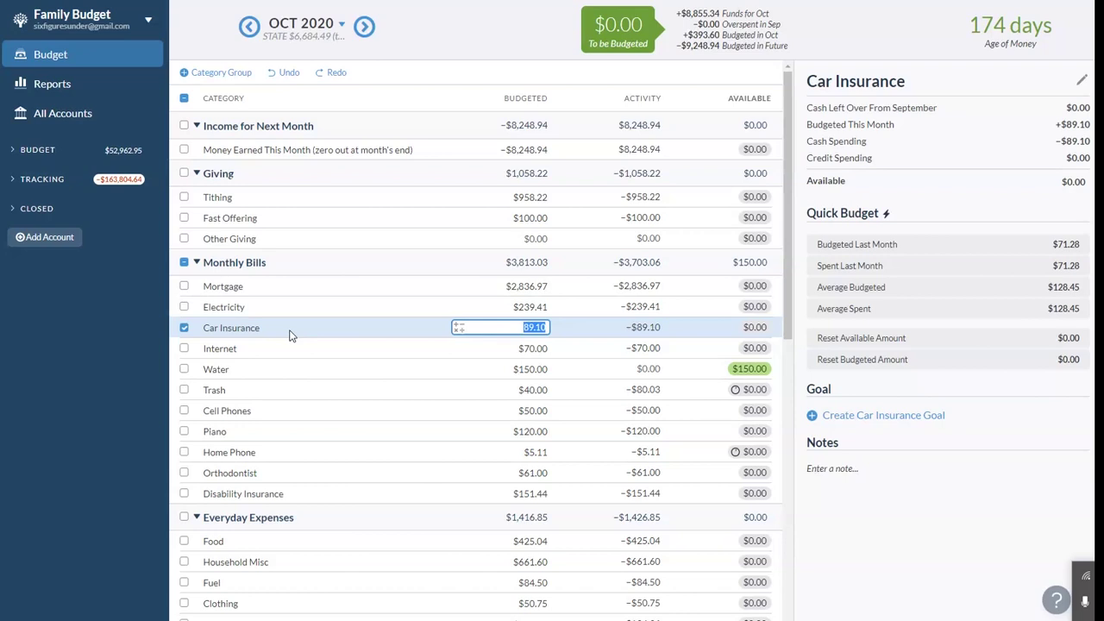
click(246, 350)
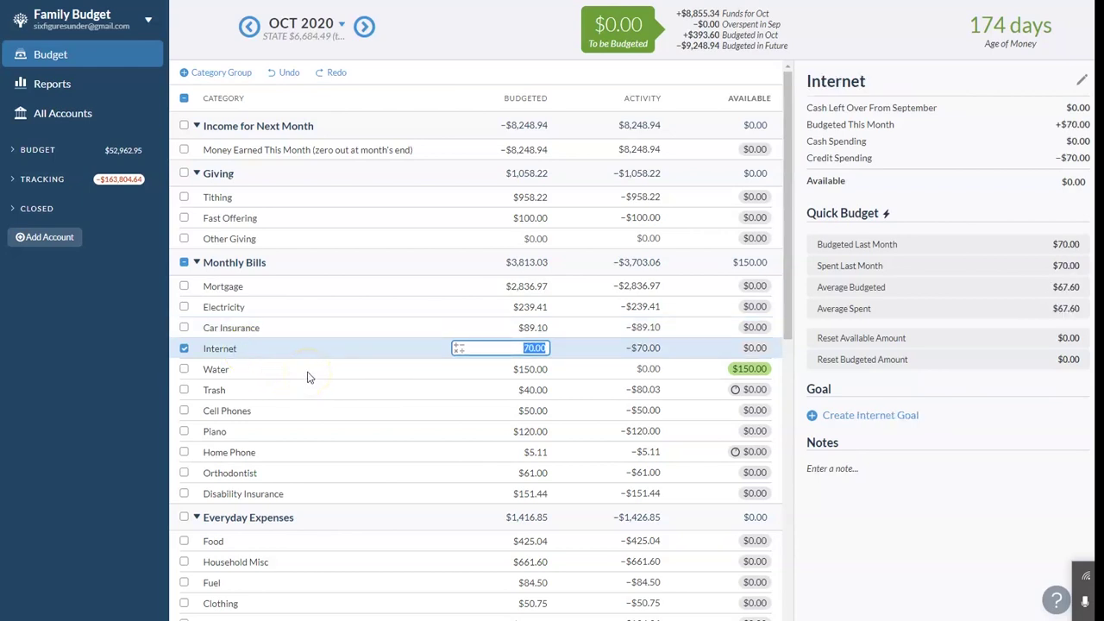
click(268, 369)
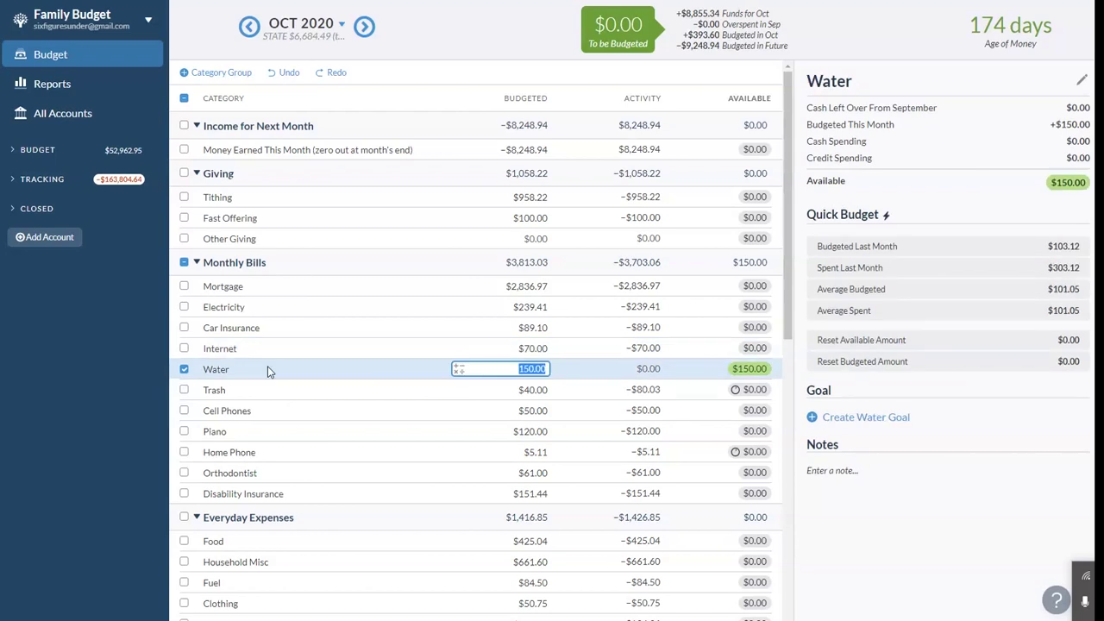
Check Trash's saving goal, then Cell Phones' $50.00 budgeted and spent, $0.00 available.
click(398, 390)
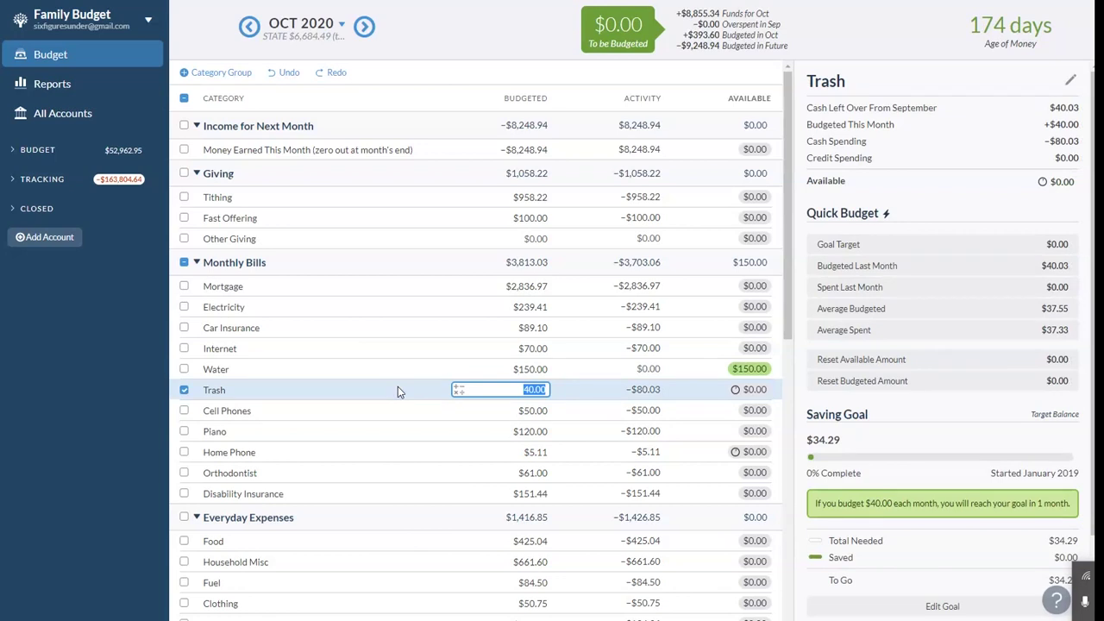
click(391, 417)
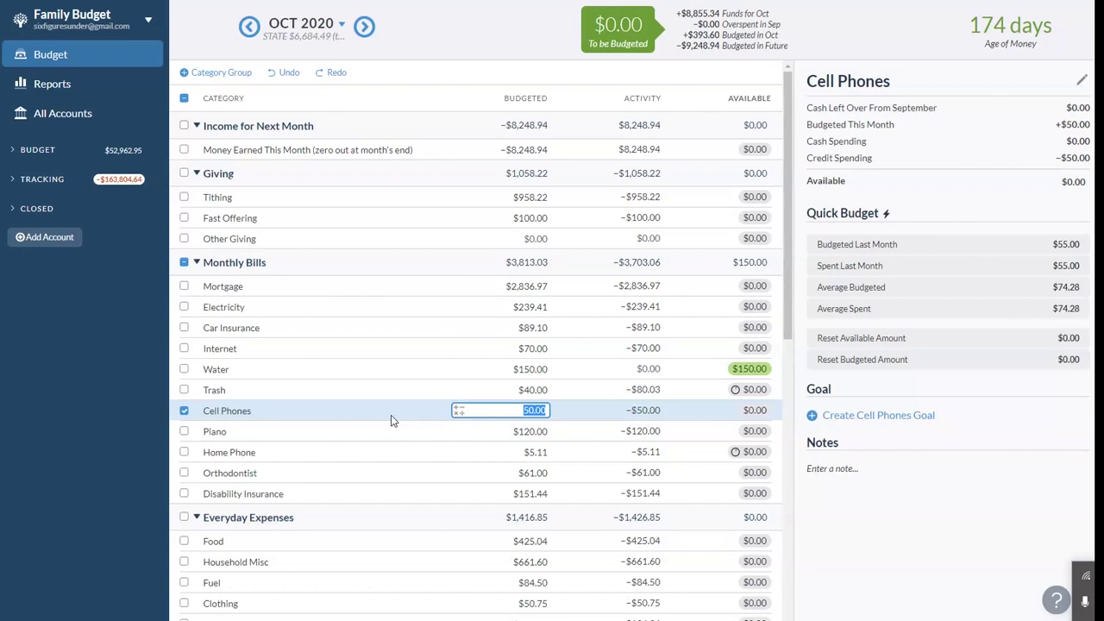
Review Piano, Home Phone, Orthodontist and Disability Insurance details in turn.
click(369, 435)
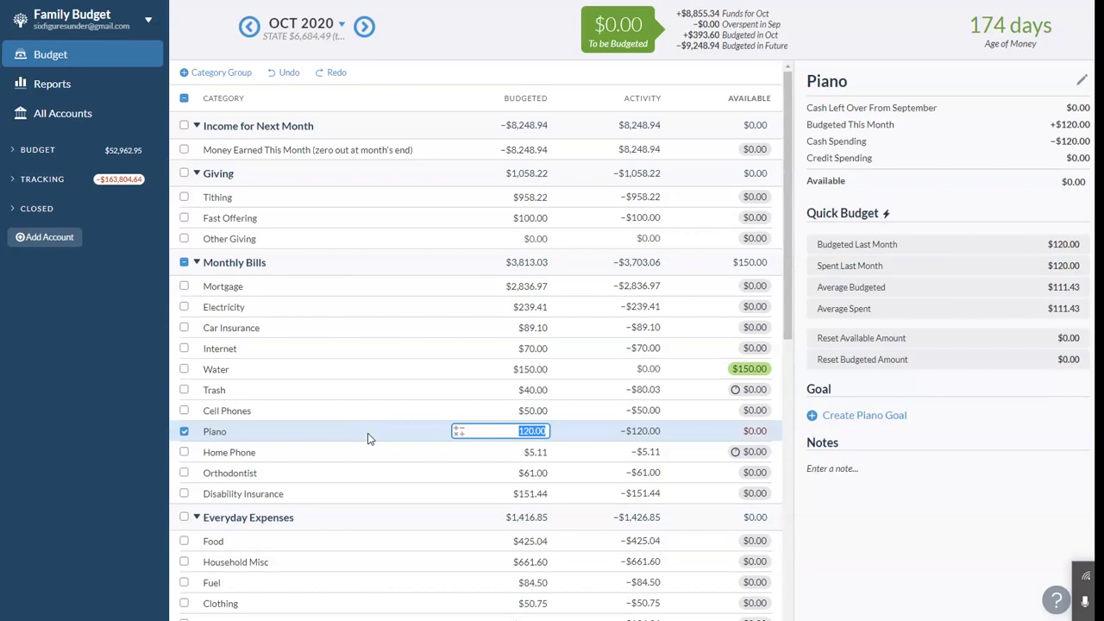
click(328, 454)
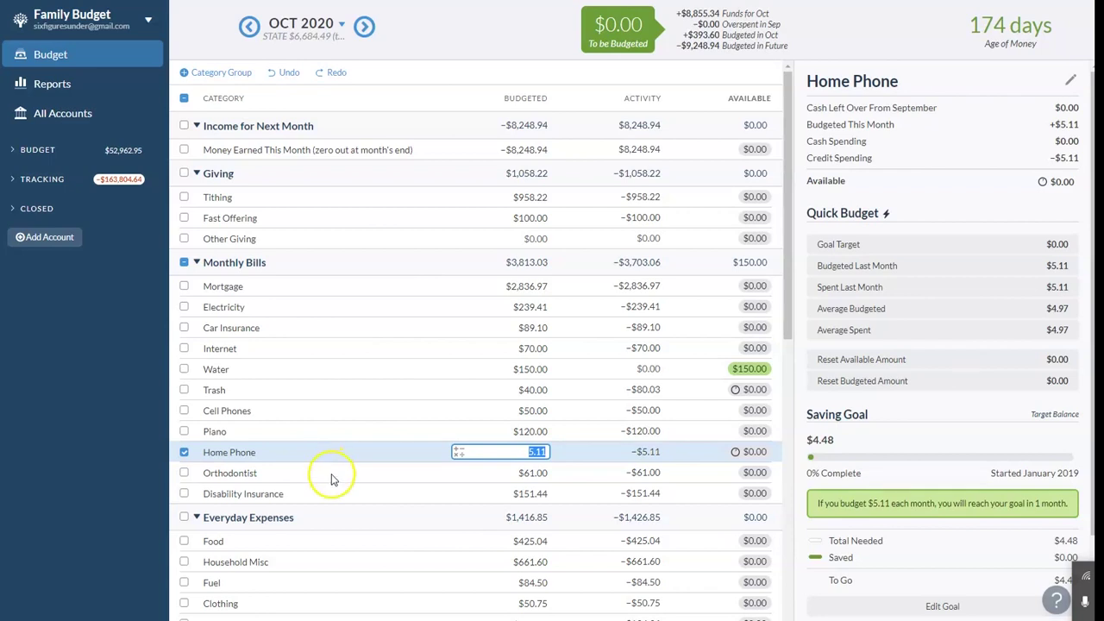
click(334, 478)
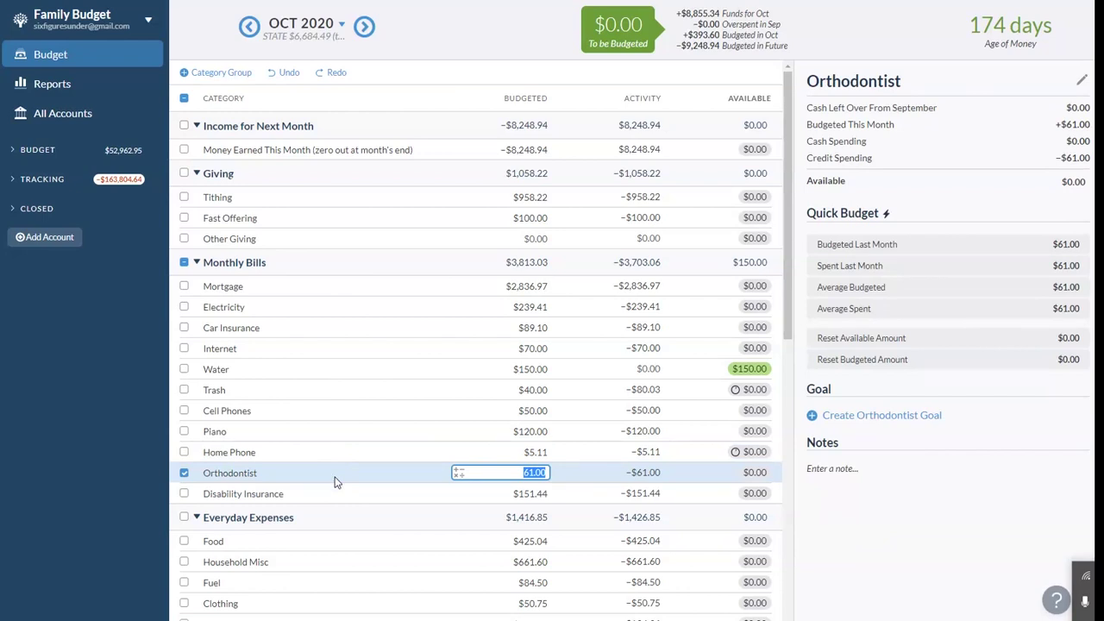
click(356, 481)
click(353, 498)
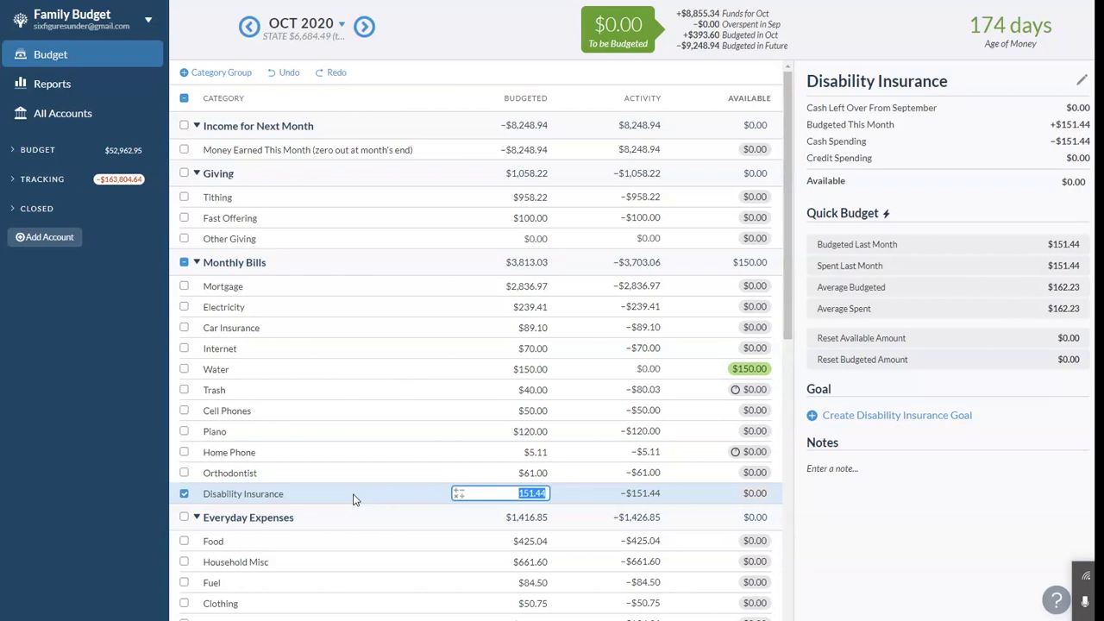
click(350, 468)
Check Food's $425.04 budget, then Household Misc's $661.60 budgeted and spent.
key(Return)
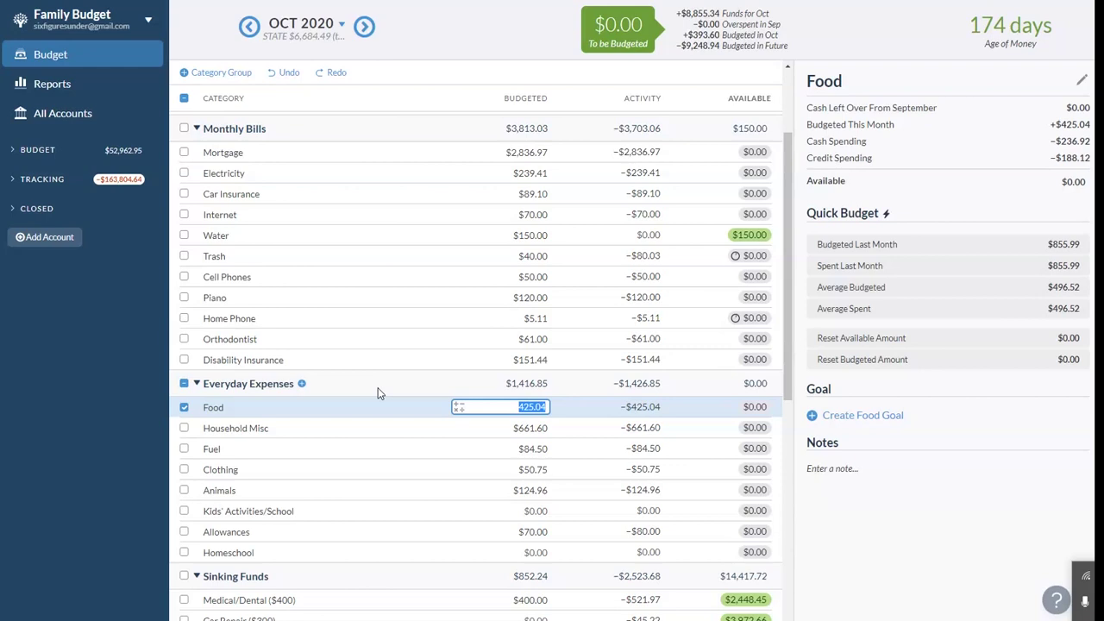
click(357, 428)
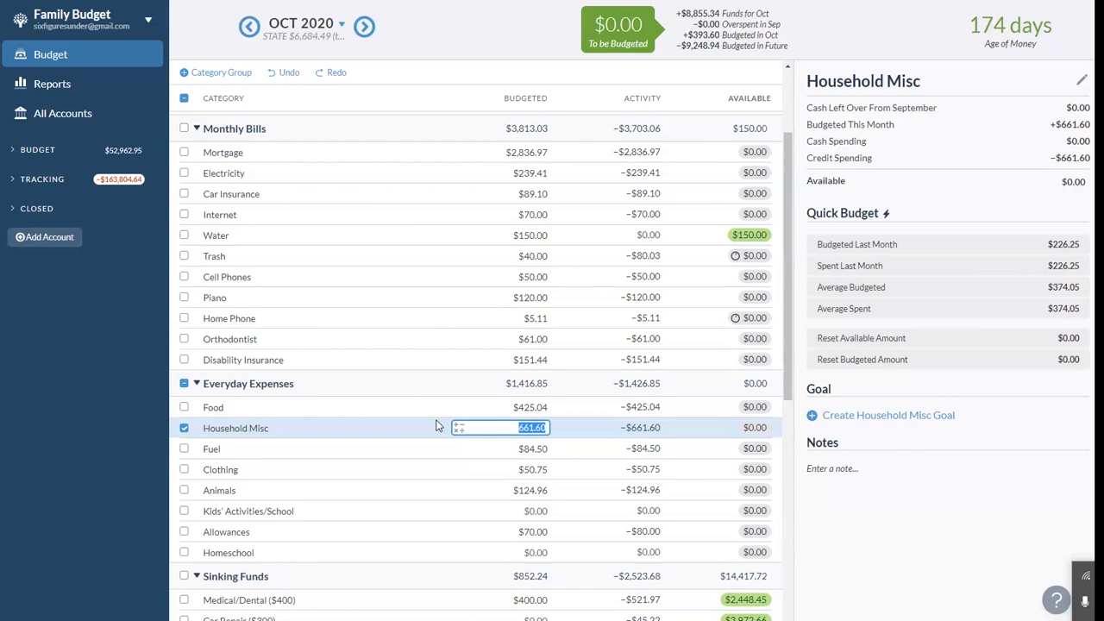
Review the Fuel, Clothing, Animals and Kids' Activities/School budget details.
click(433, 448)
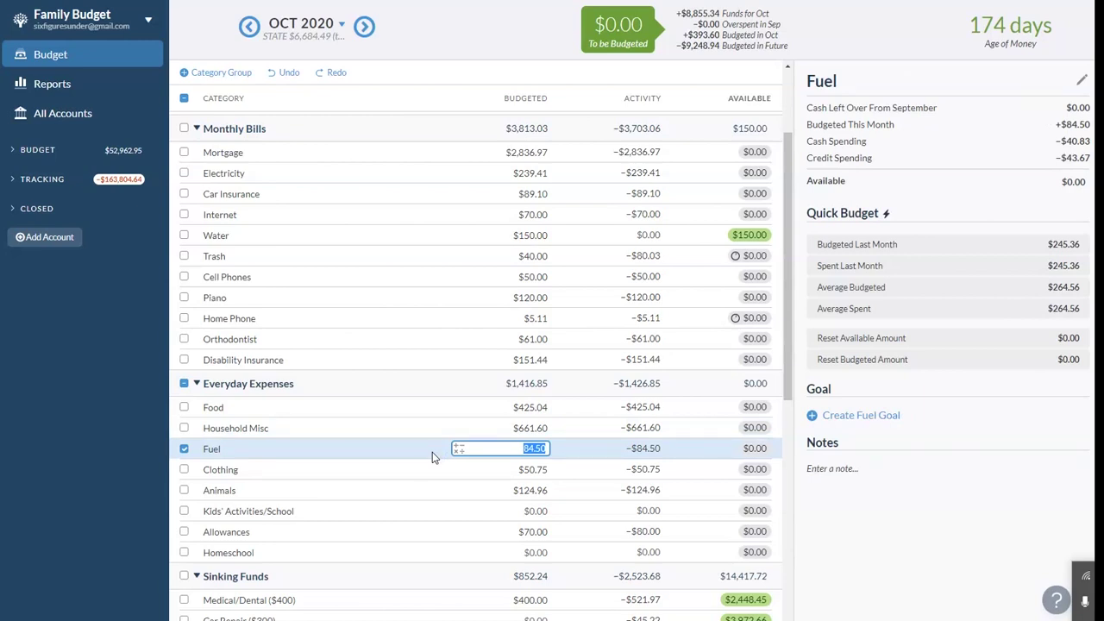
click(428, 472)
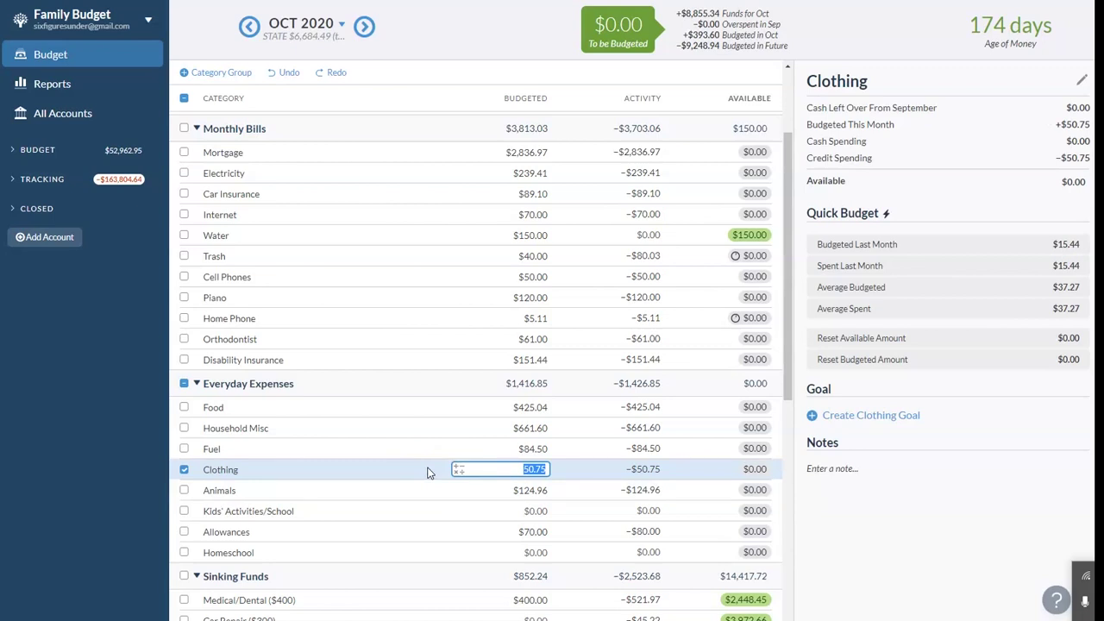
click(432, 492)
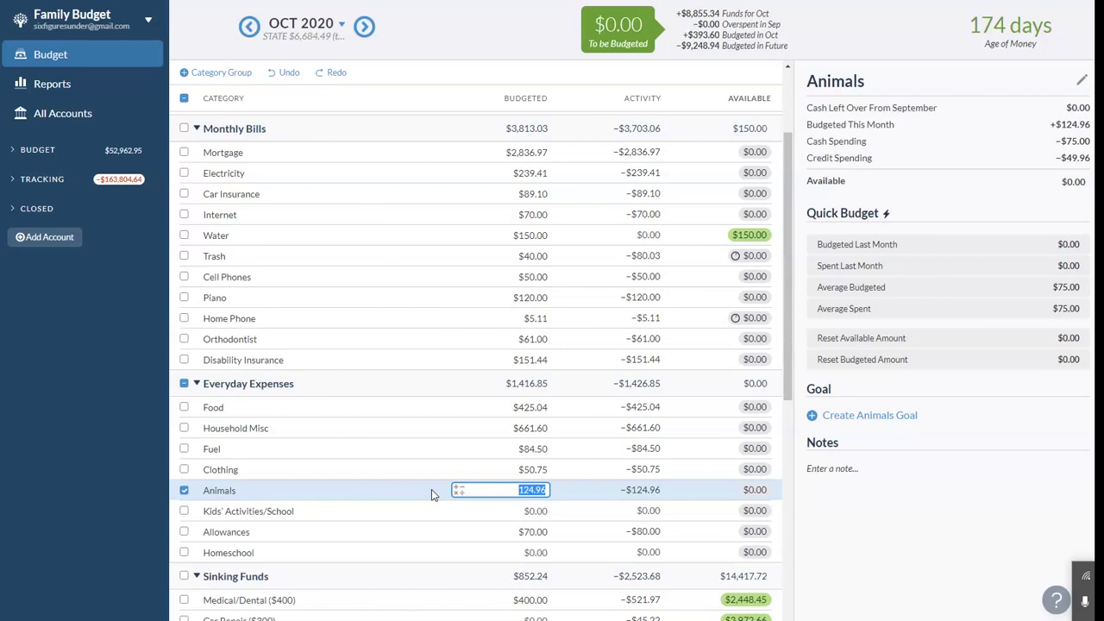
click(422, 521)
click(429, 517)
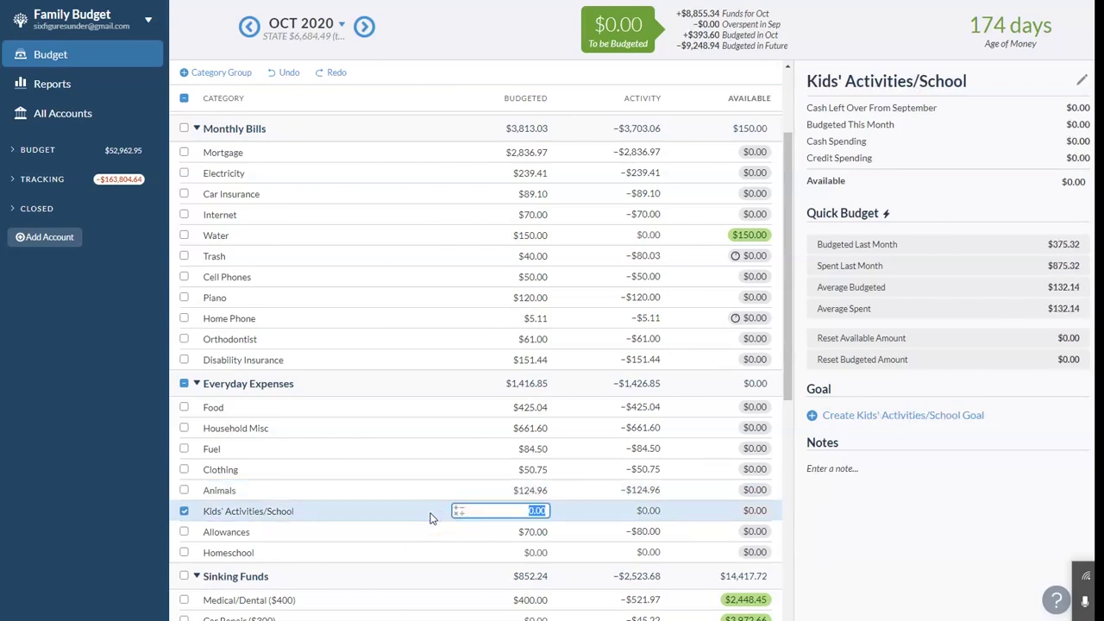
Check Allowances at $70.00 and Homeschool at $0.00, then scroll toward Sinking Funds.
click(420, 528)
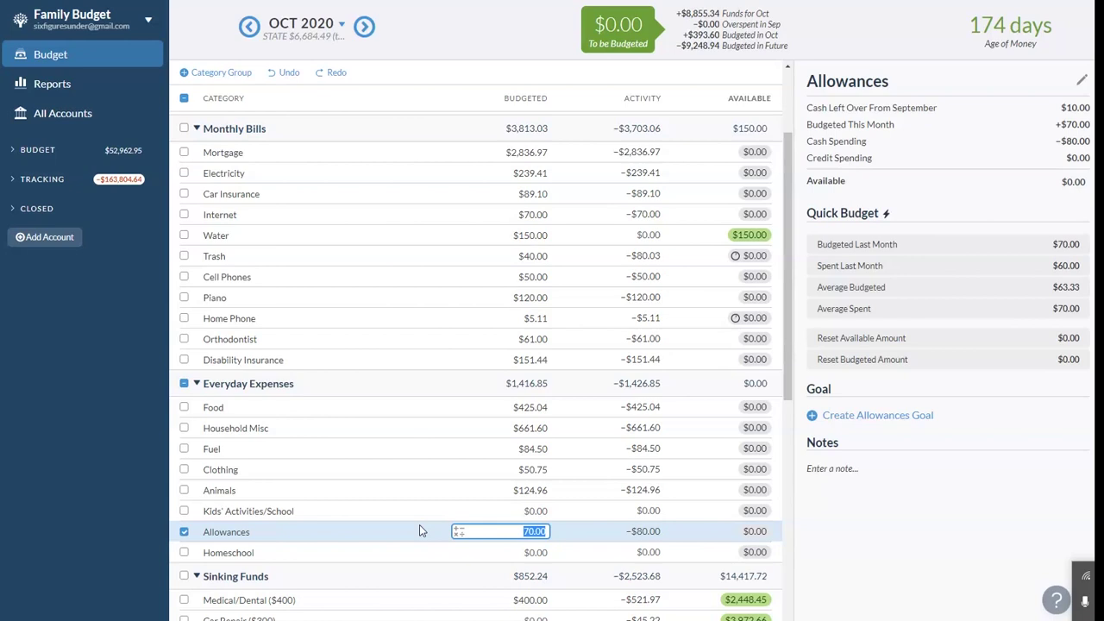
click(419, 530)
click(442, 557)
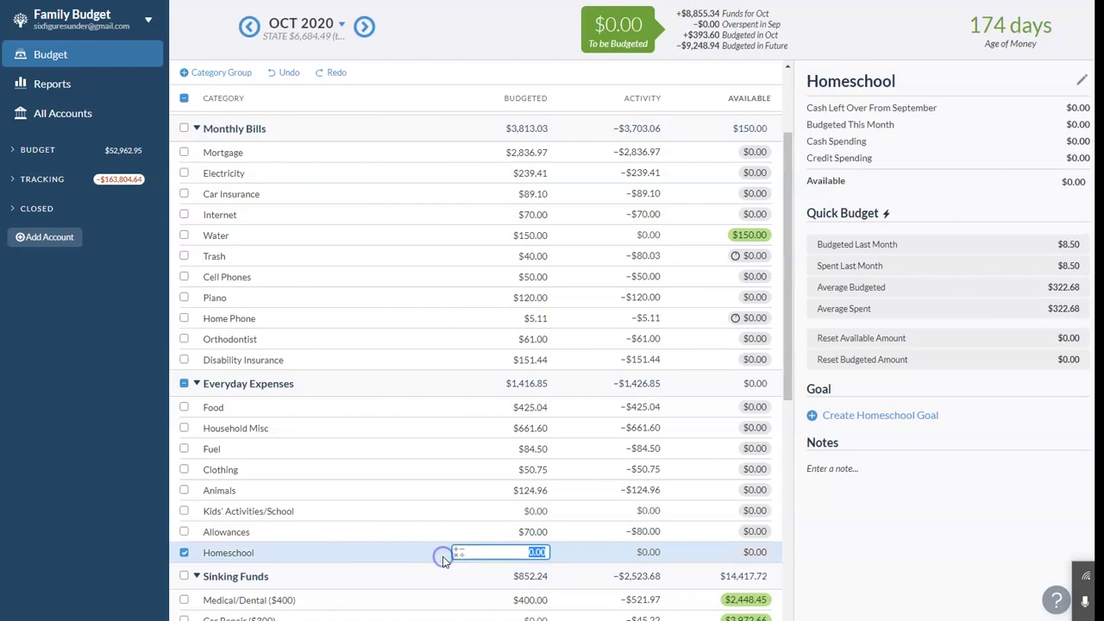
scroll(443, 562, down, 2)
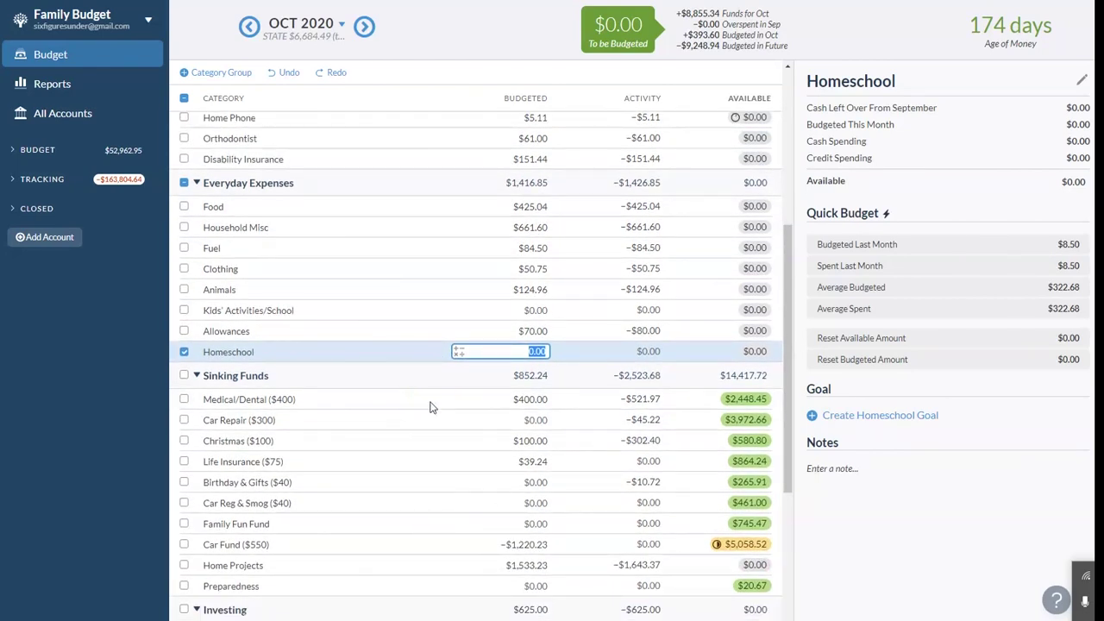
Review Medical/Dental ($400), Car Repair ($300), Christmas ($100), Life Insurance ($75), Car Reg & Smog ($40), Family Fun Fund.
click(431, 407)
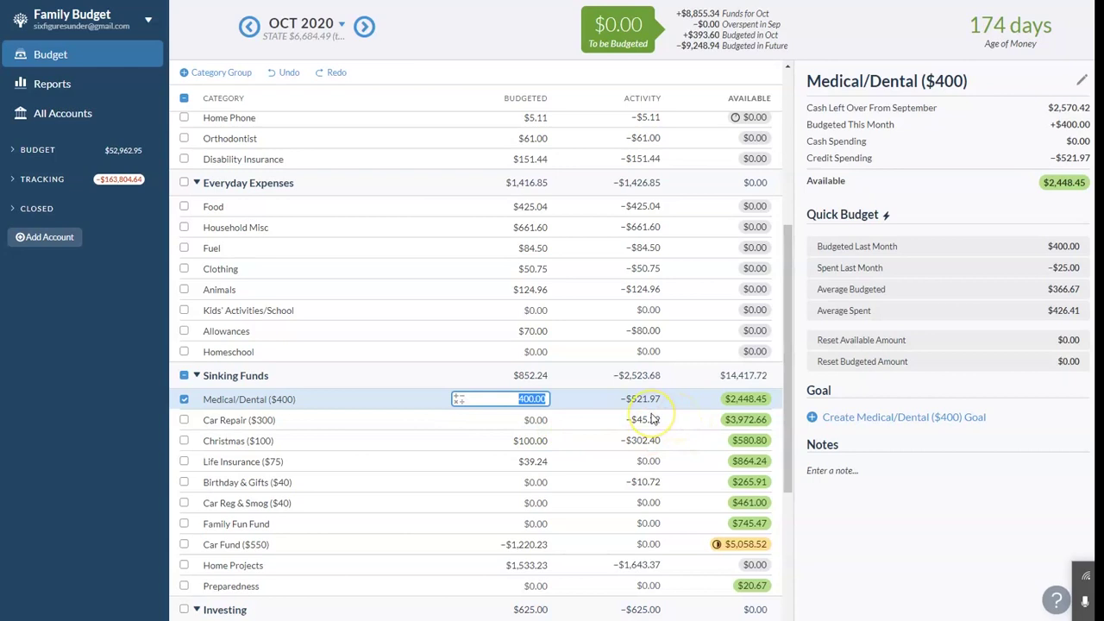
click(392, 420)
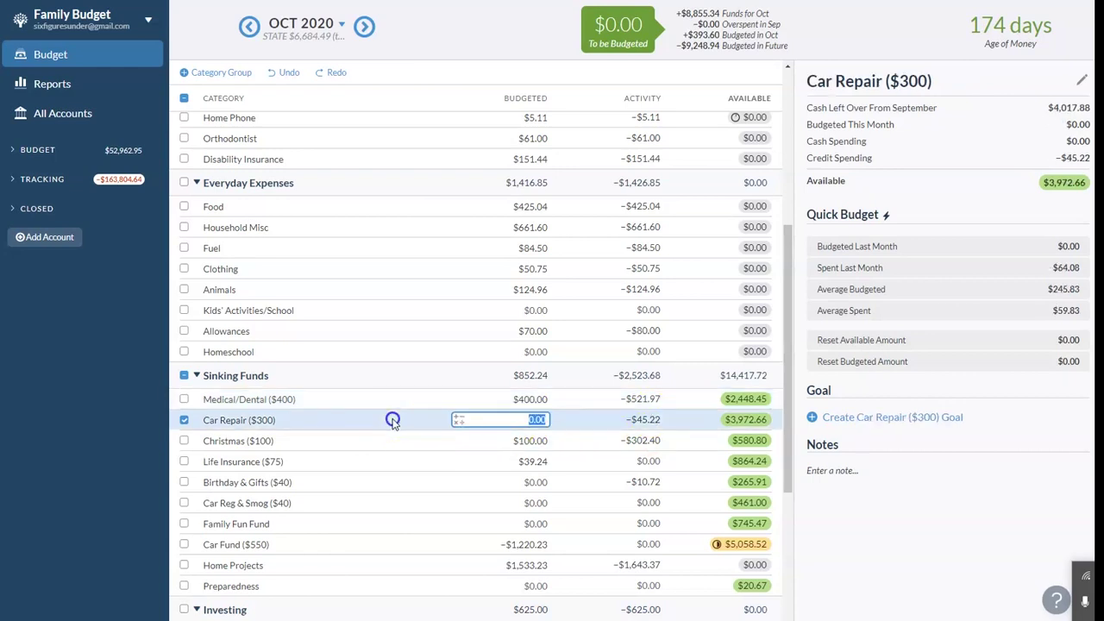
click(407, 440)
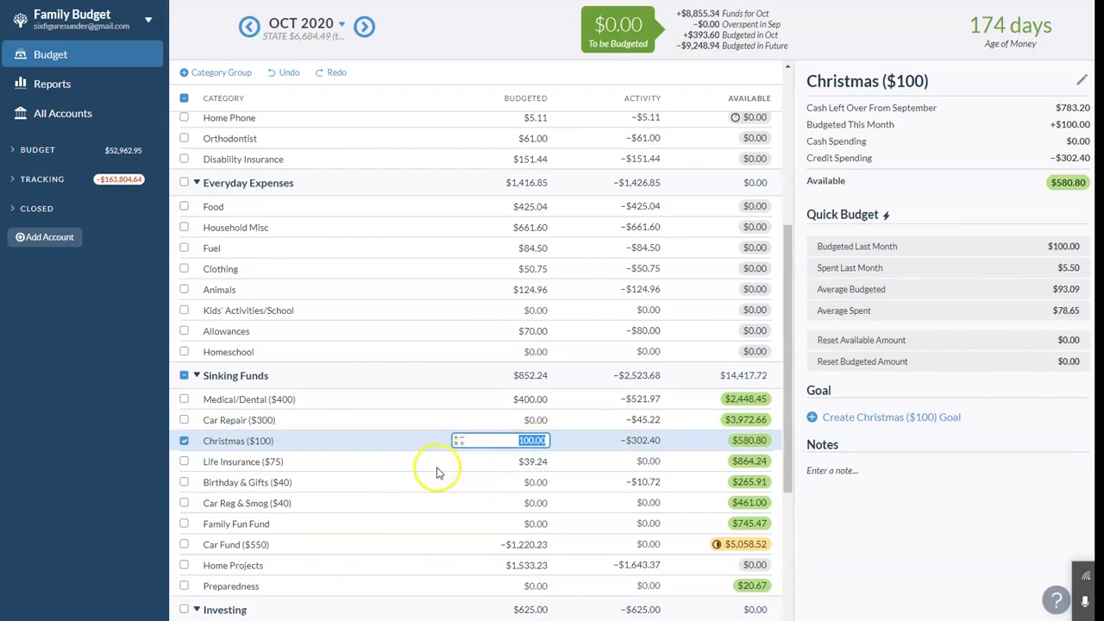
click(407, 468)
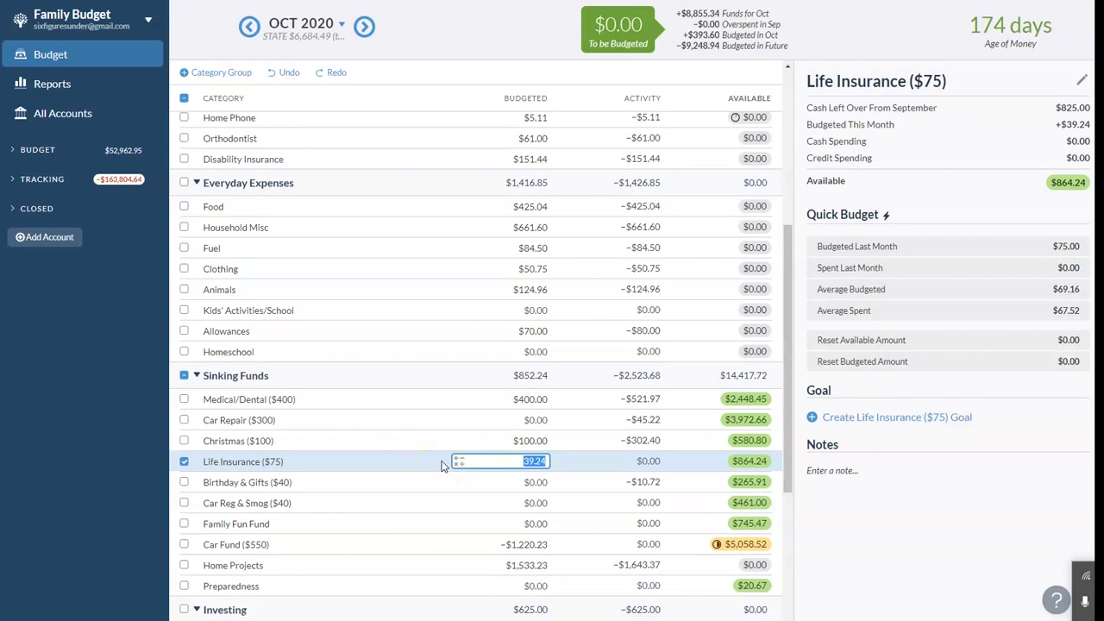
drag(449, 463, 631, 487)
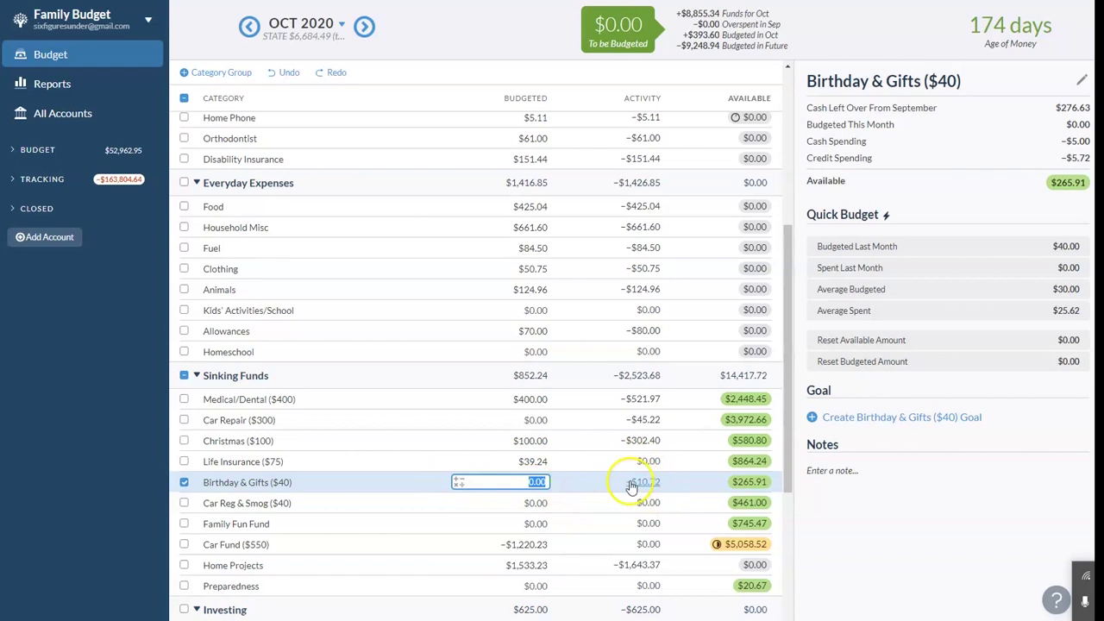
click(415, 511)
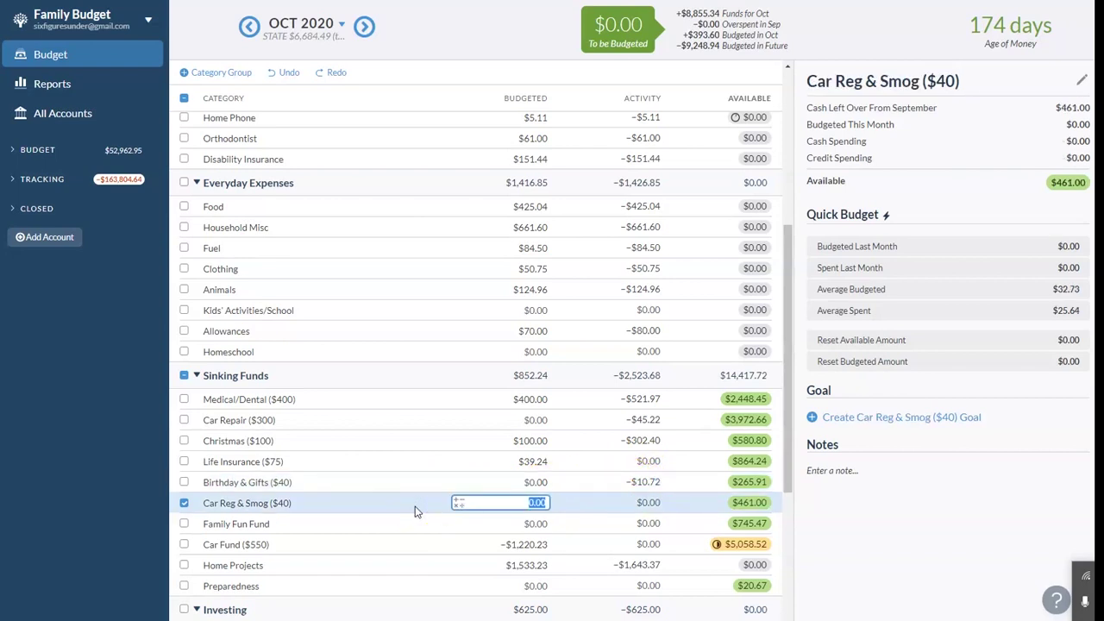
click(419, 524)
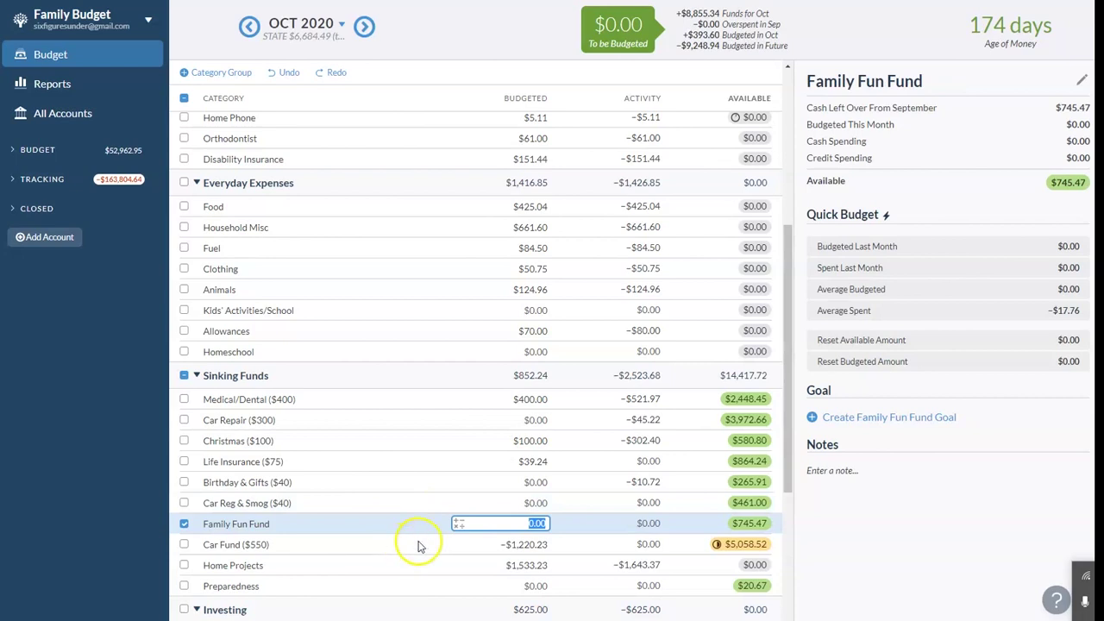
Compare Car Fund's −$1,220.23 budget with its $10,000 goal, then view Home Projects' $1,533.23 budget.
click(426, 546)
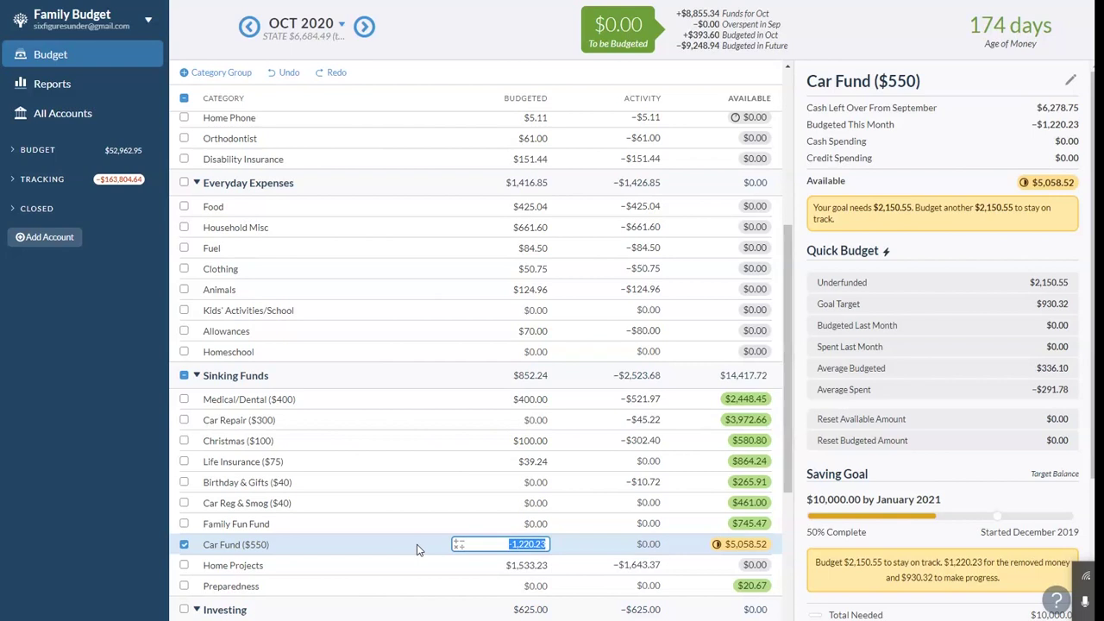
click(413, 564)
click(422, 568)
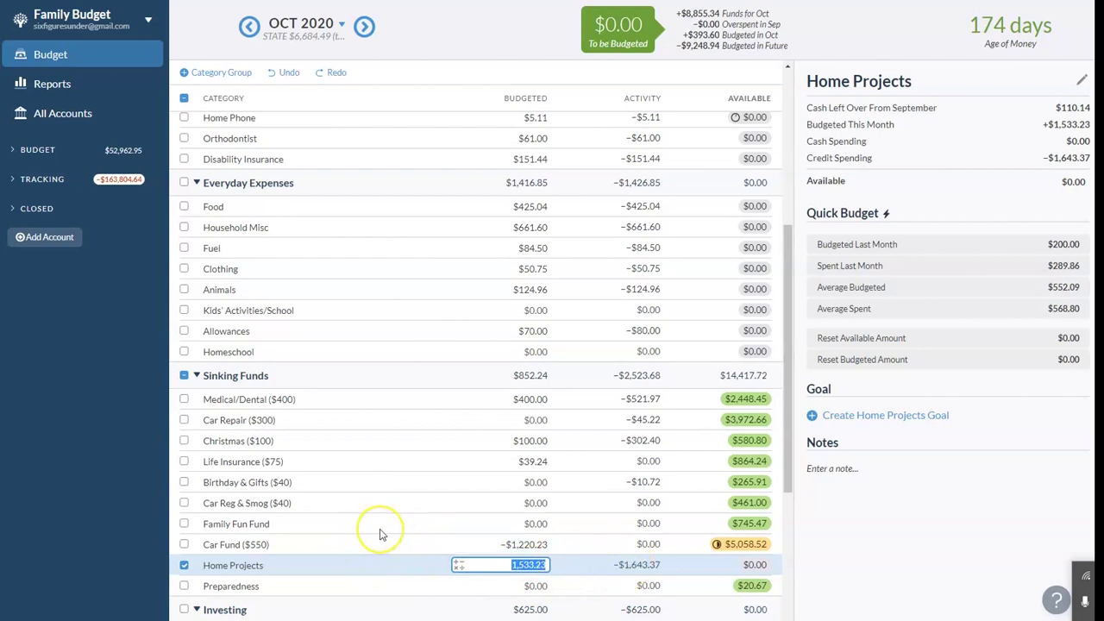
scroll(382, 534, down, 1)
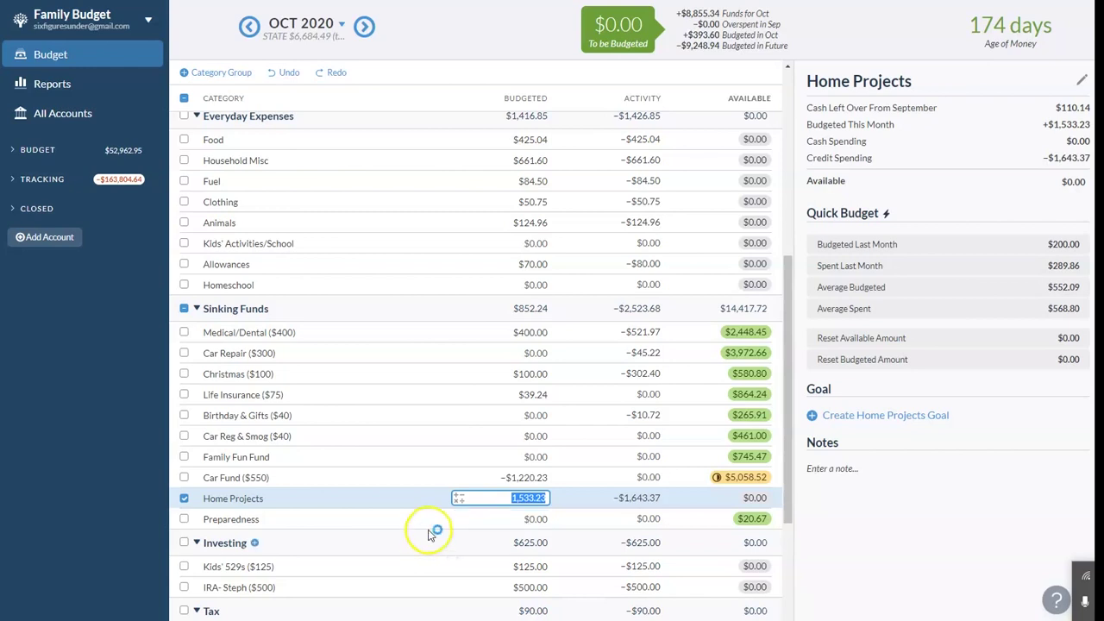
scroll(375, 504, down, 1)
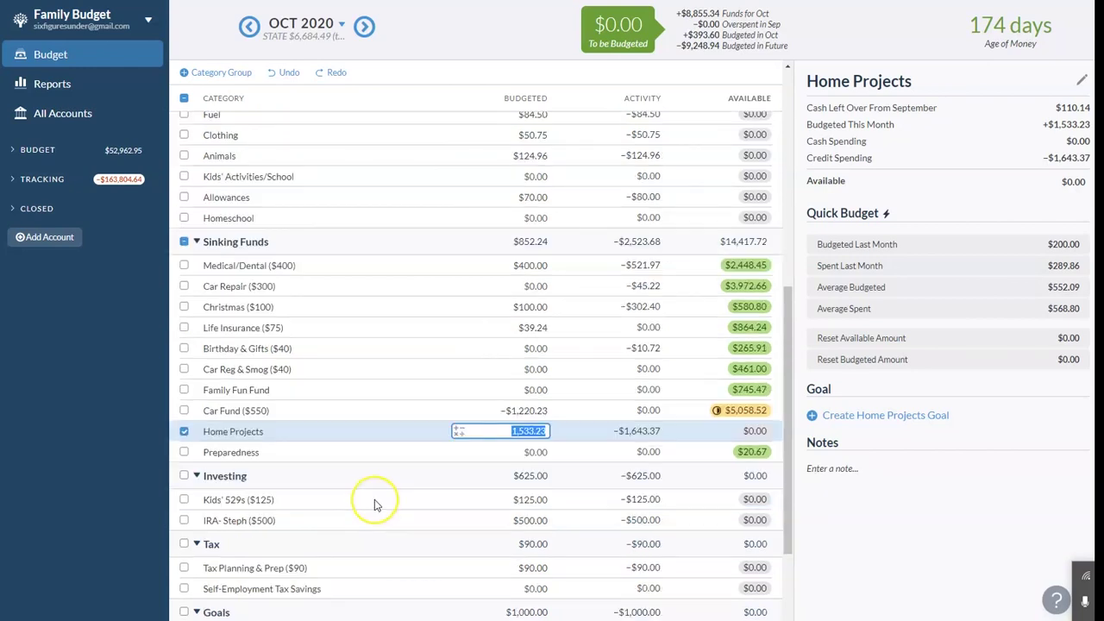
Review the retirement savings, Tax Planning & Prep ($90) and Mortgage EXTRA budgets.
click(332, 522)
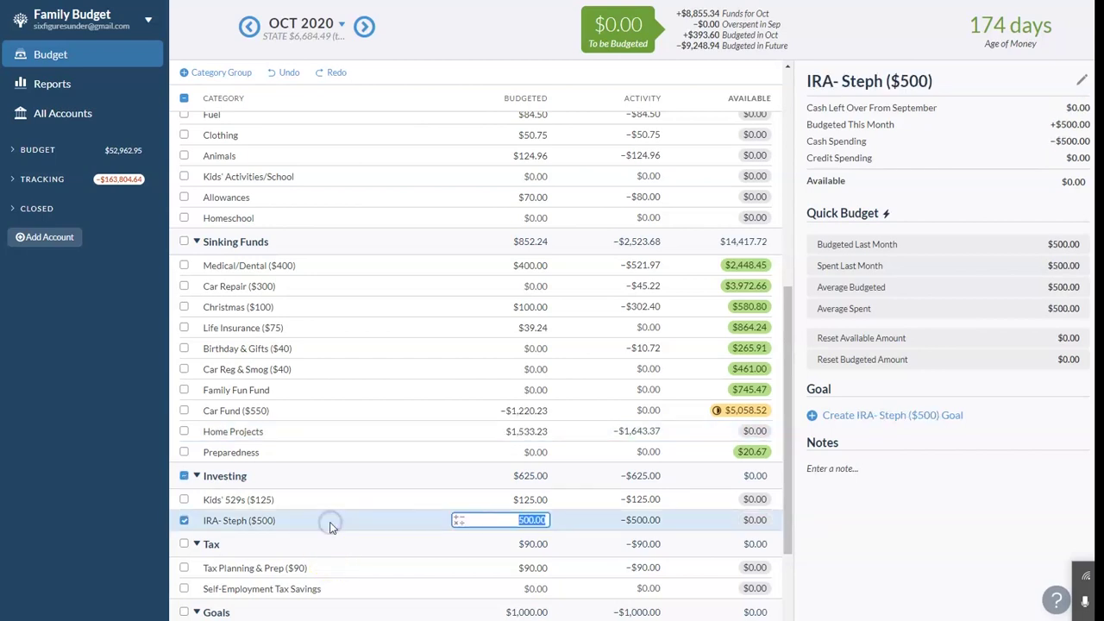
click(339, 575)
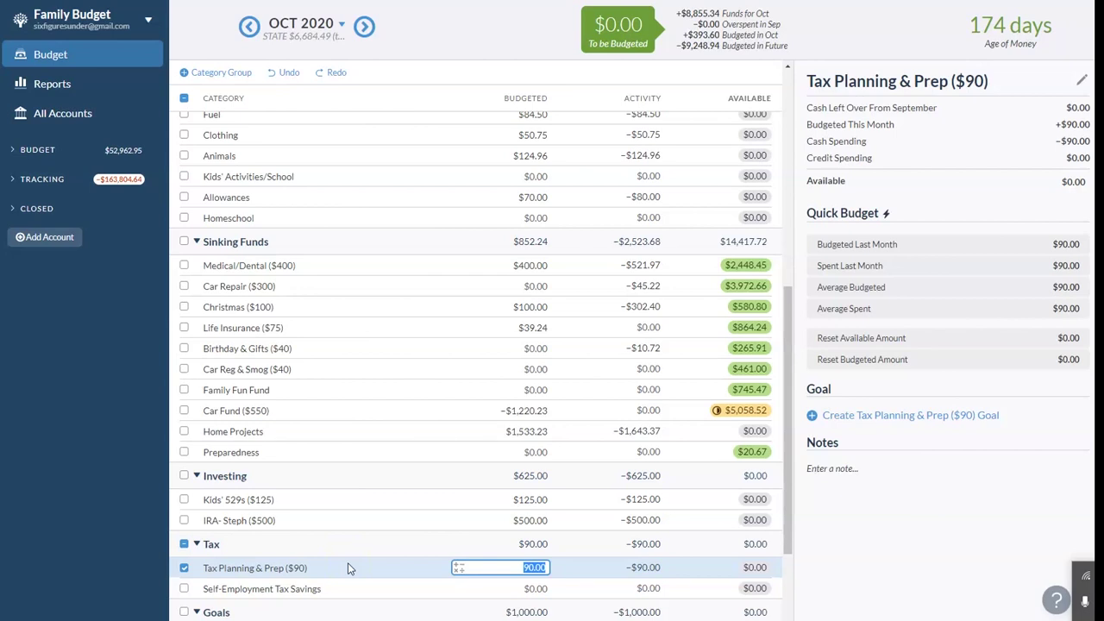
scroll(348, 562, down, 1)
click(349, 569)
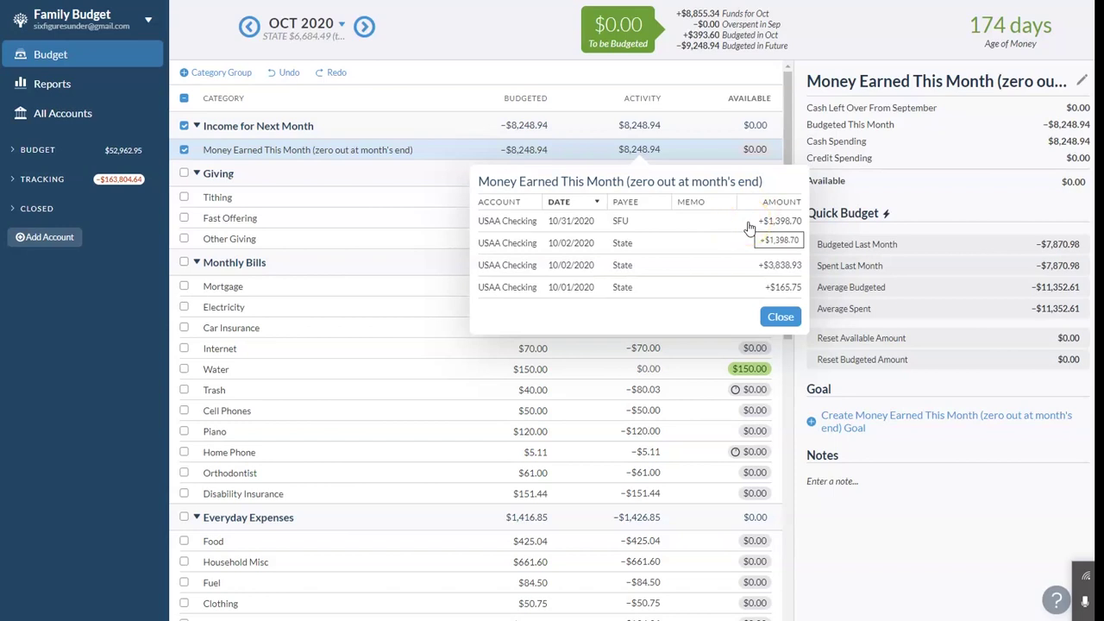
Close the Money Earned This Month deposit list, returning to the full October budget.
click(738, 235)
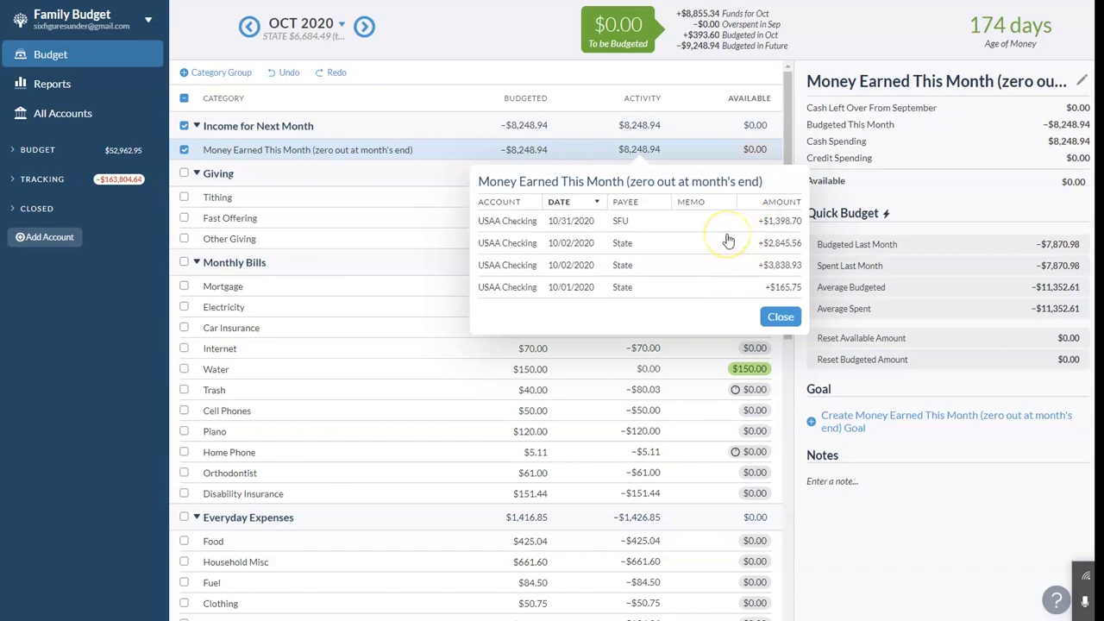
click(786, 327)
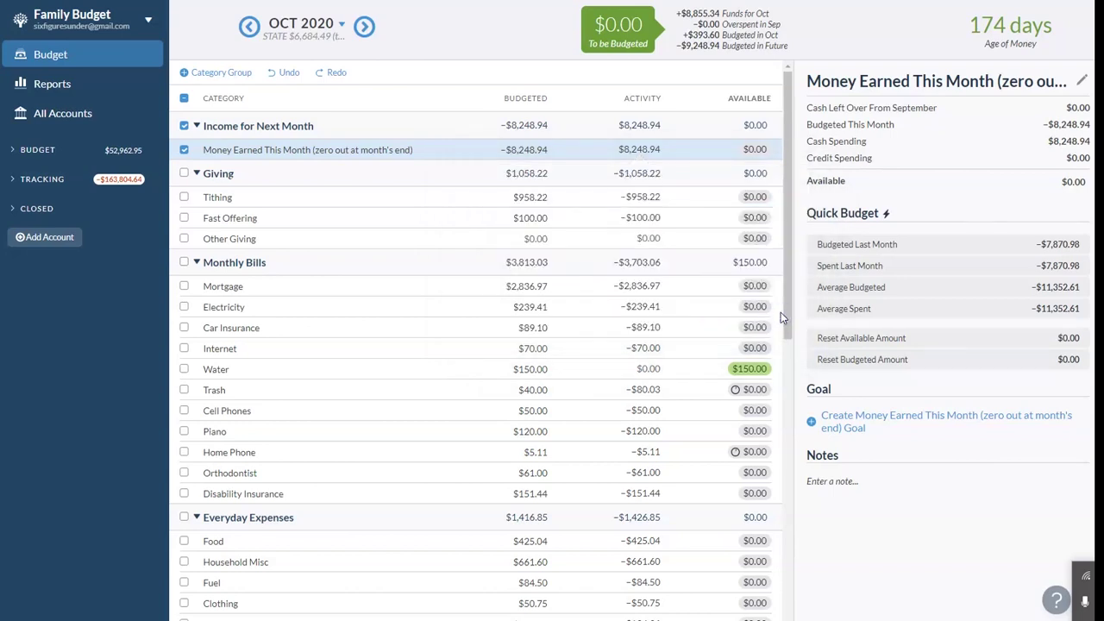